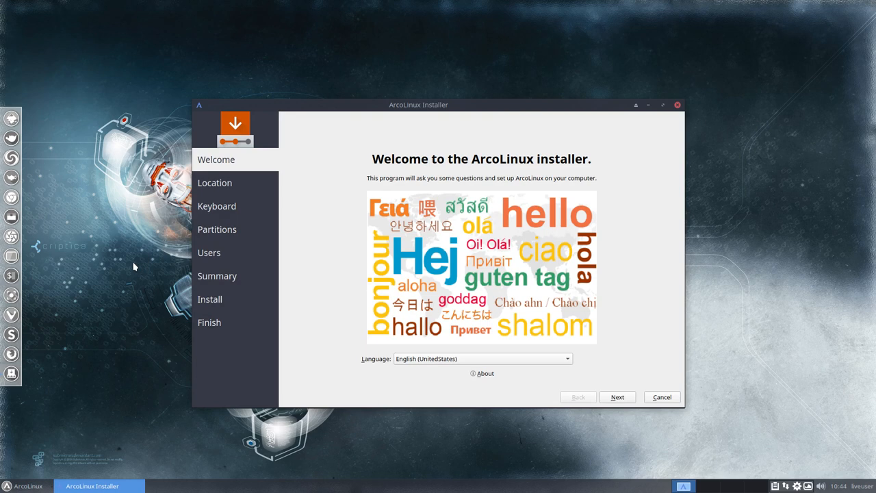
Step: Quit the ArcoLinux installer and confirm cancelling the installation
left_click(679, 106)
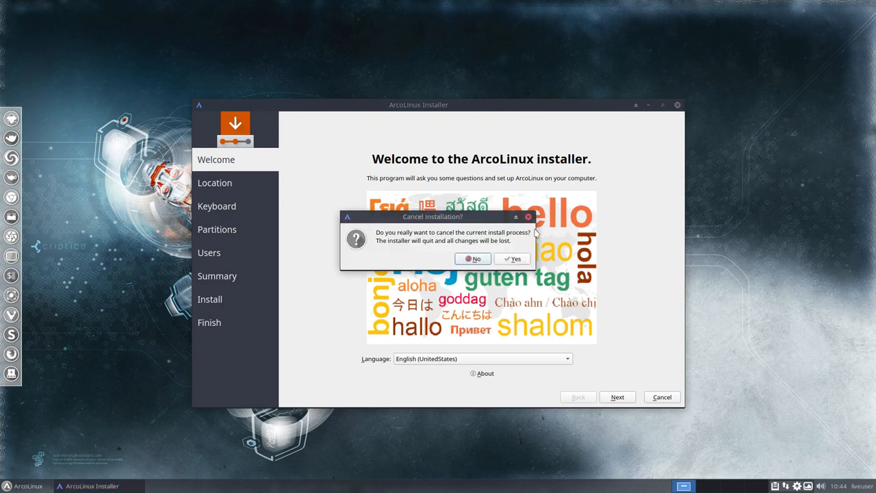
left_click(515, 259)
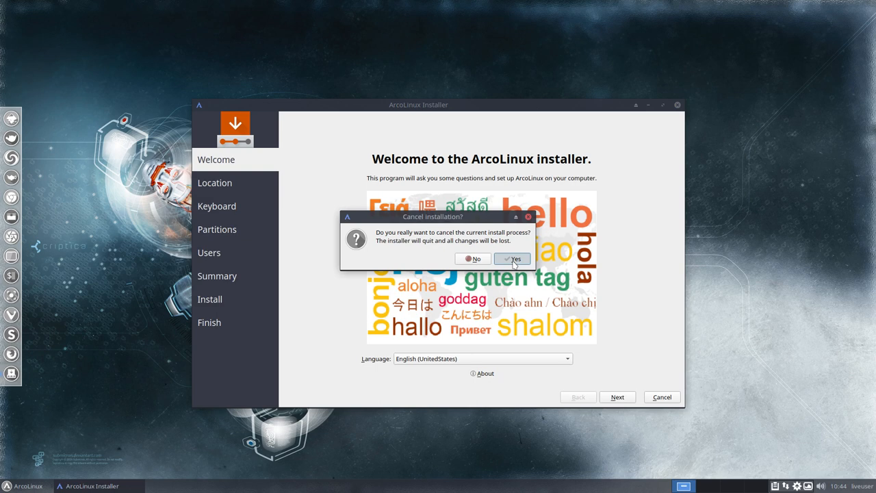
left_click(515, 260)
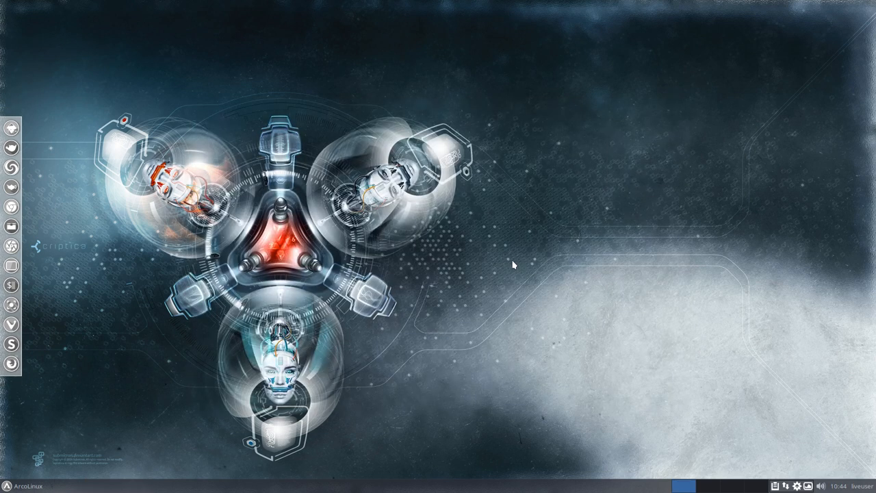
Step: From the Whisker menu, bring up the XFCE Log out dialog with power options
left_click(28, 486)
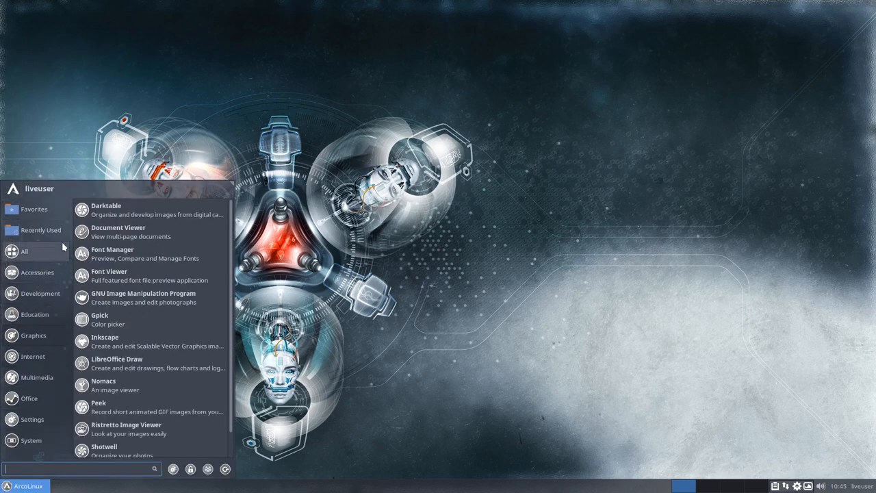
mouse_move(24, 251)
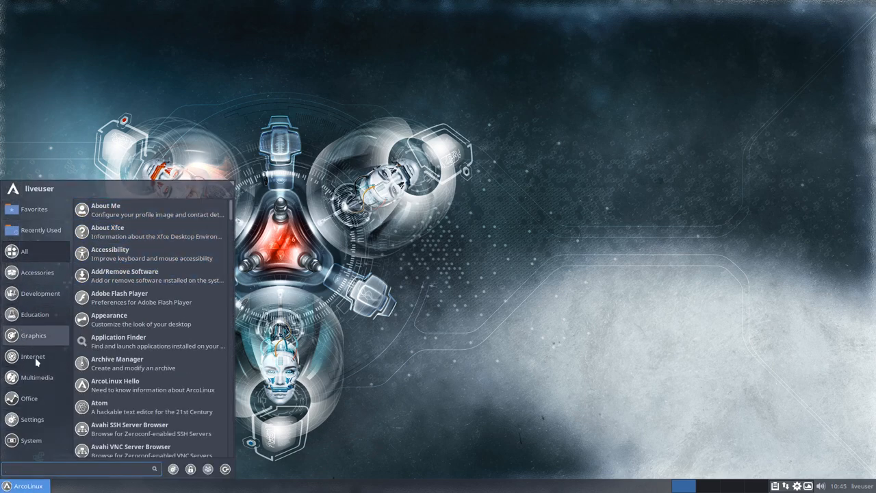
left_click(342, 415)
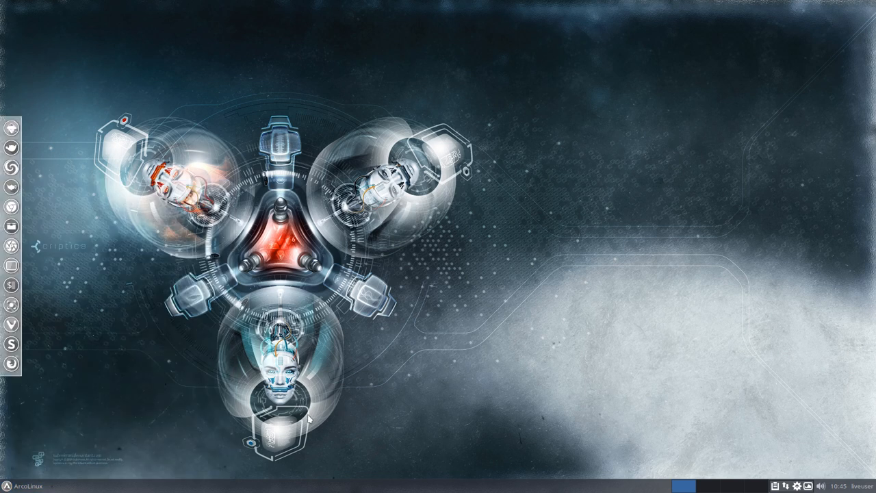
left_click(27, 486)
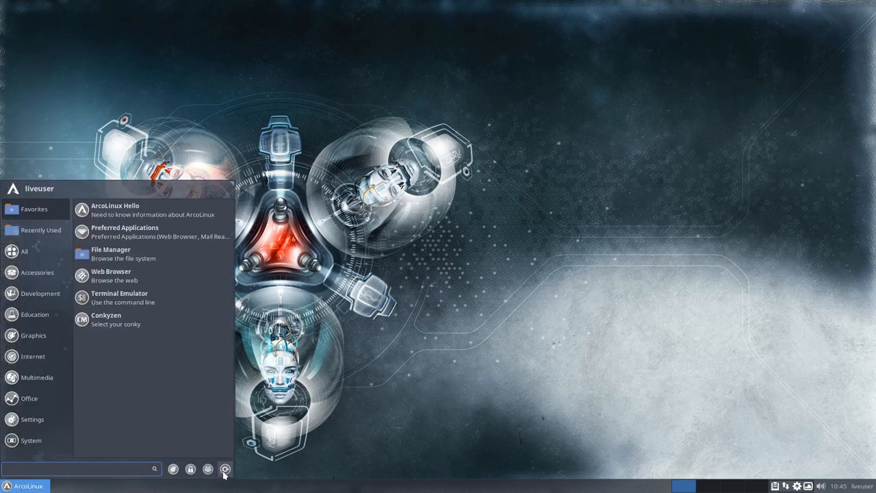
left_click(225, 470)
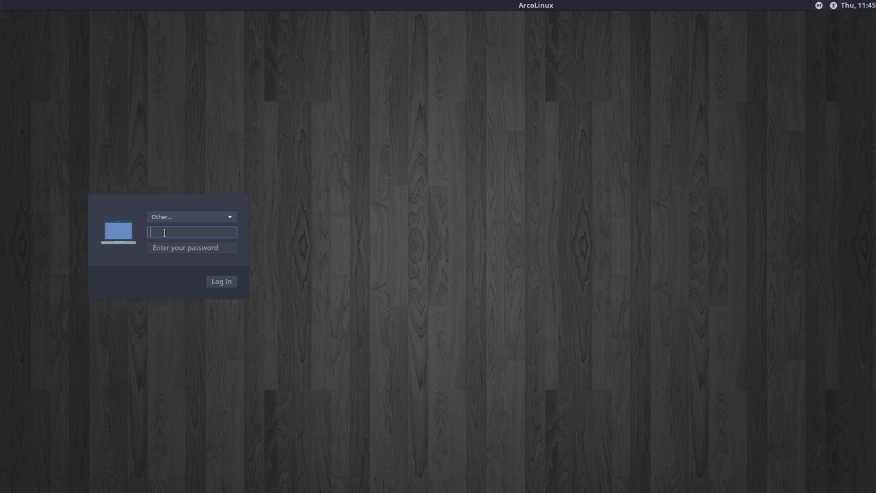
type("li")
type("veuser")
Step: Log the live user in from LightDM with Openbox chosen as the session
key("Return")
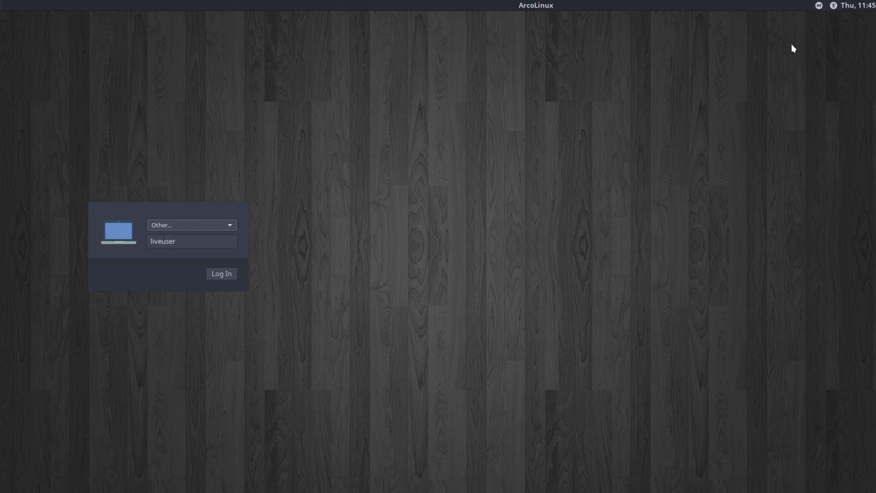
left_click(818, 5)
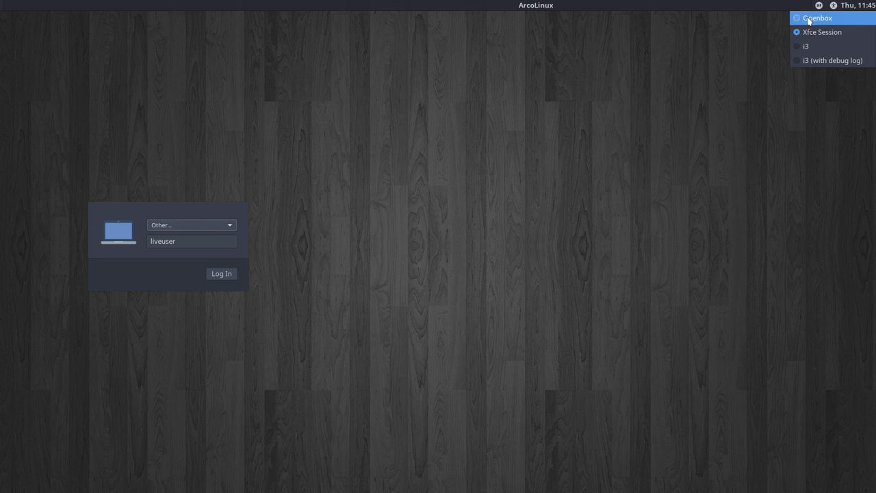
left_click(809, 21)
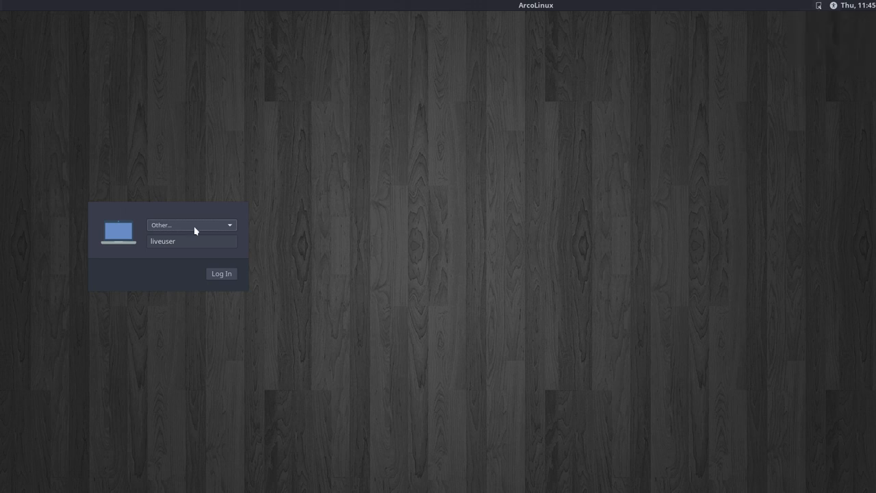
left_click(221, 273)
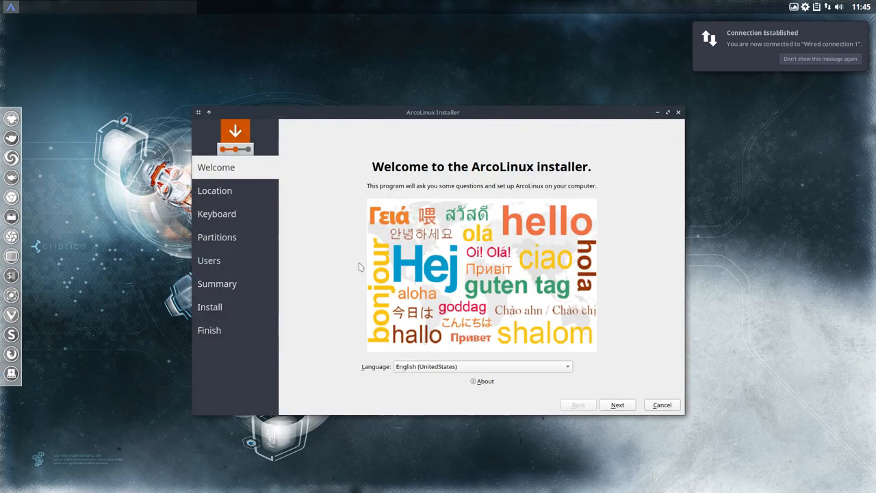
left_click(820, 58)
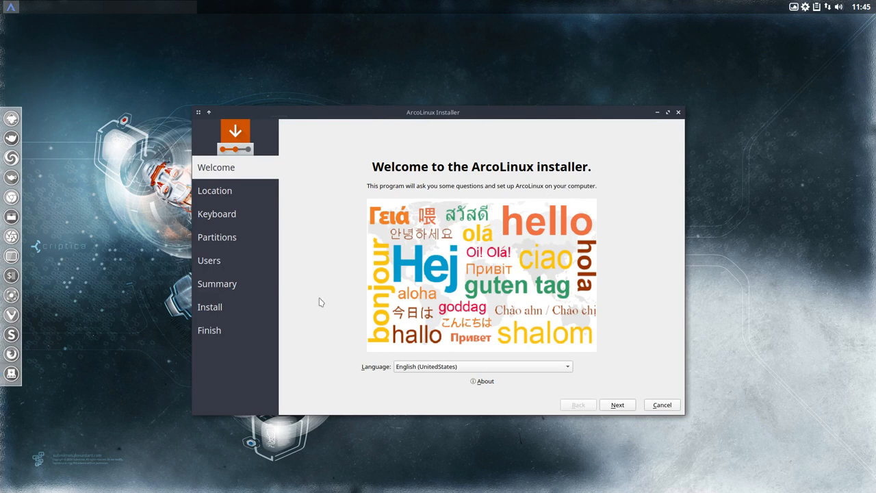
left_click(678, 112)
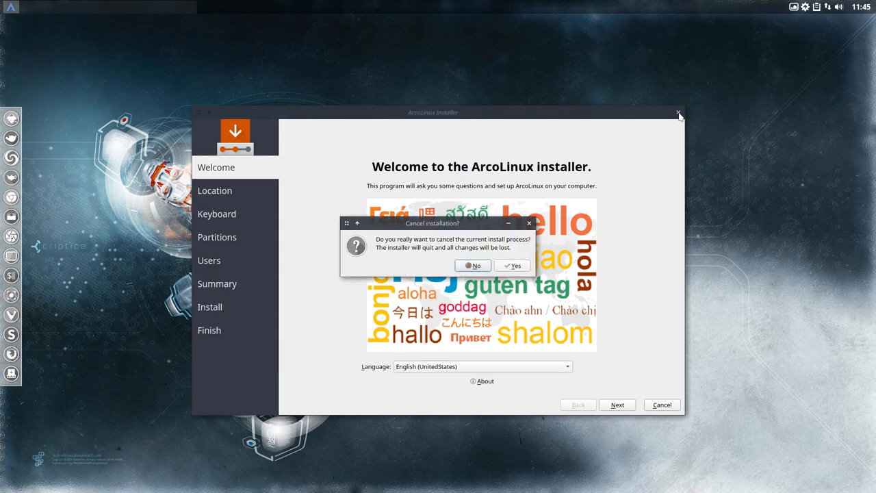
left_click(513, 268)
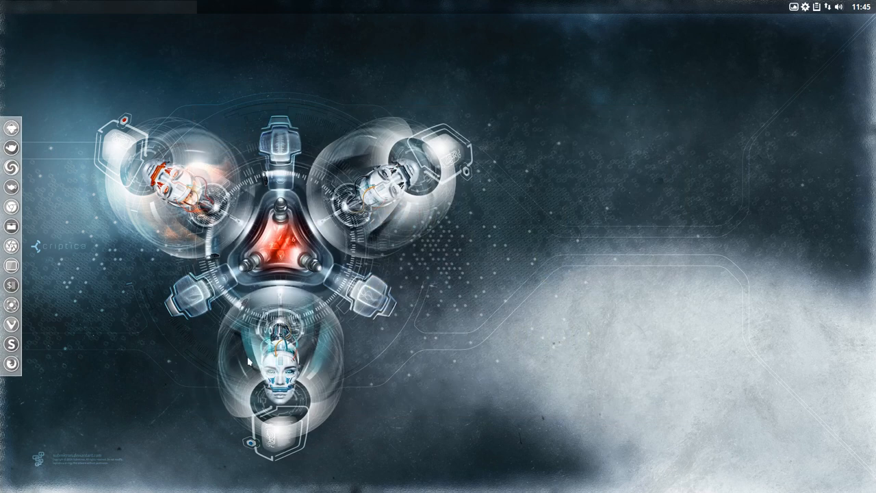
right_click(241, 186)
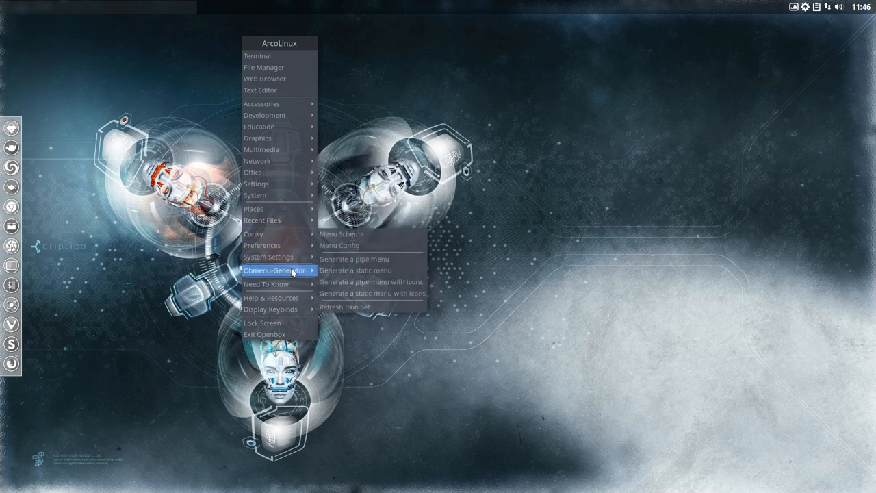
mouse_move(271, 310)
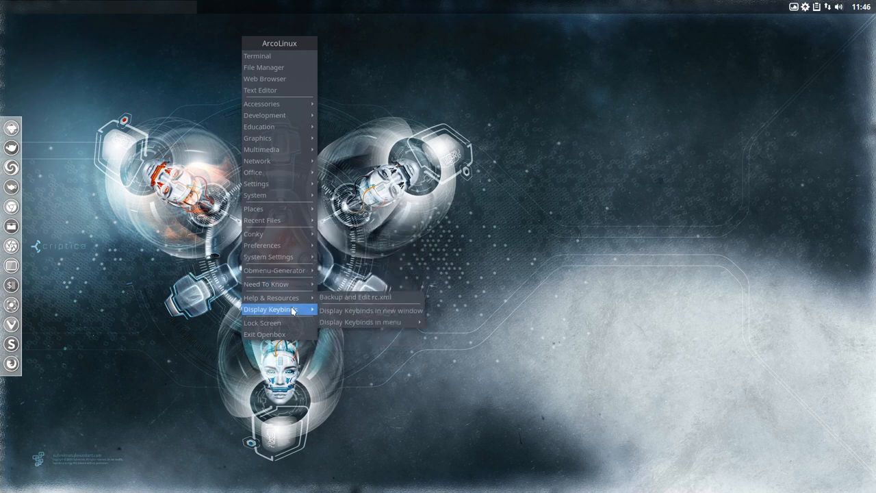
Step: Log out of the Openbox session via its exit screen
left_click(265, 334)
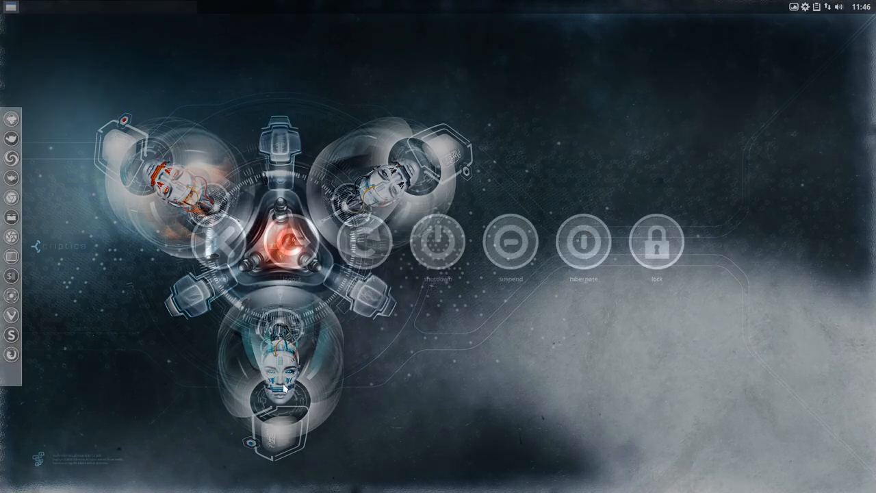
left_click(292, 245)
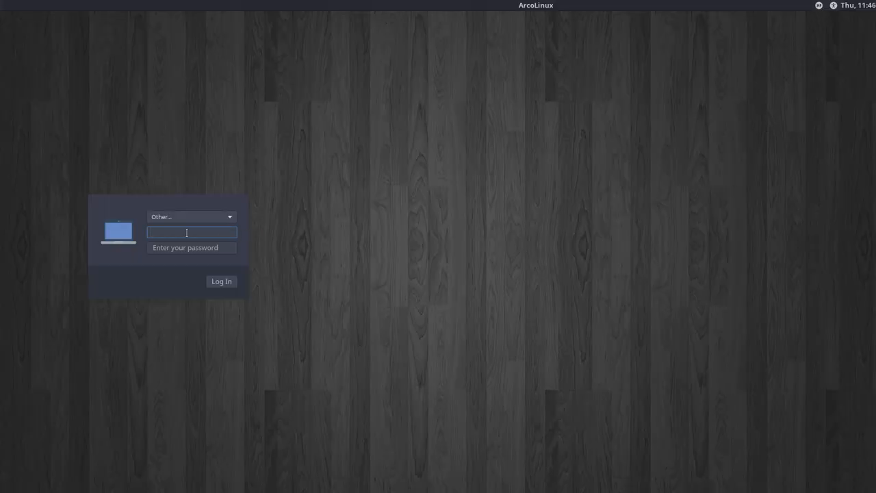
type("liveuser")
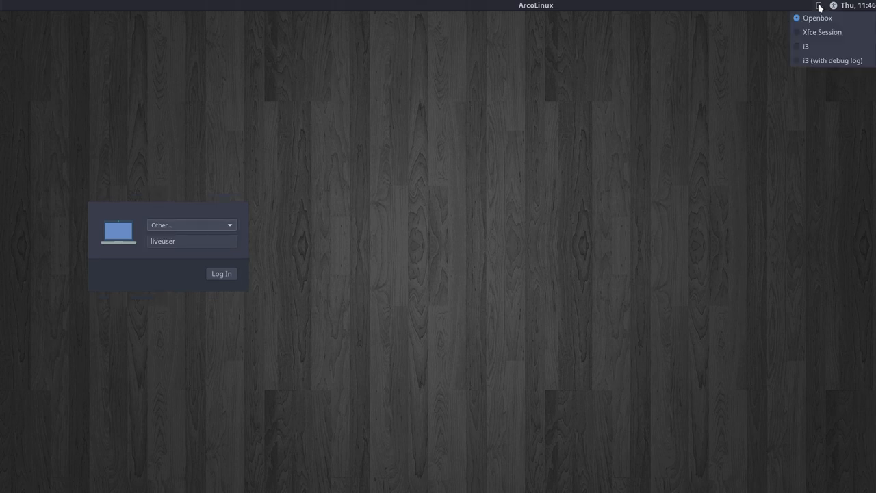
Step: Log the live user back in from LightDM with i3 as the session
left_click(800, 48)
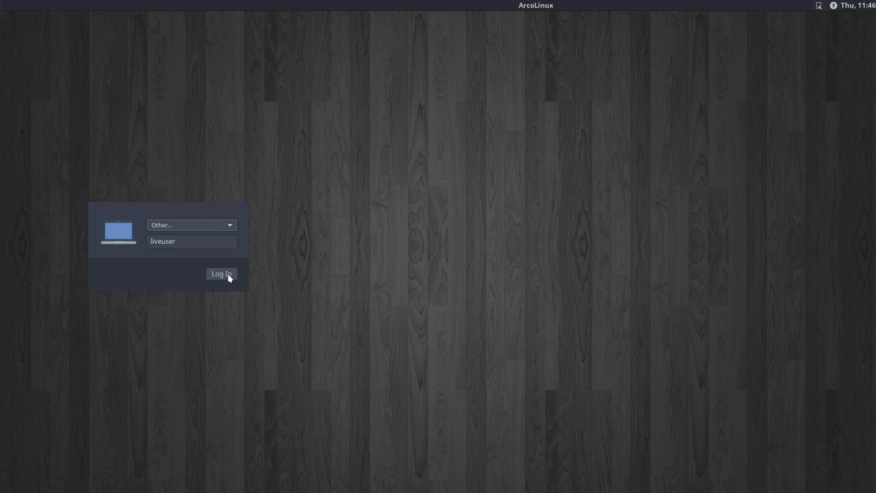
left_click(227, 273)
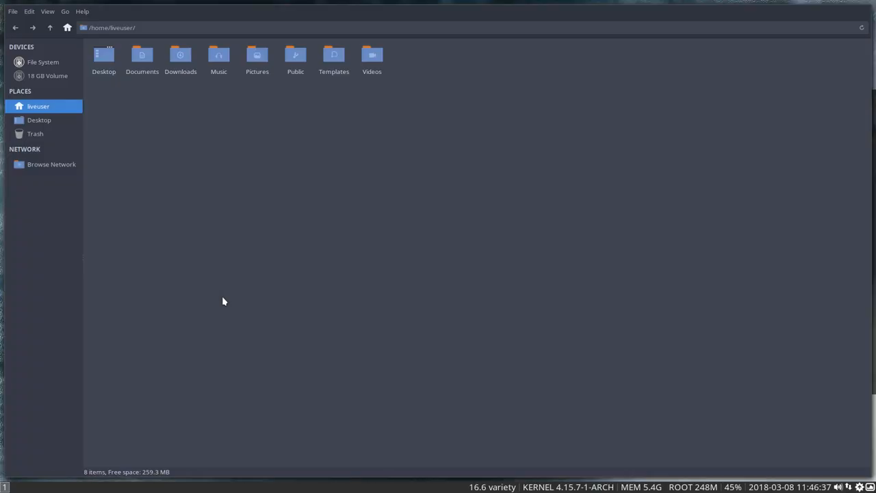
Step: Open a terminal on workspace 1 beside the file manager and quit zsh-newuser-install with q
key("super+3")
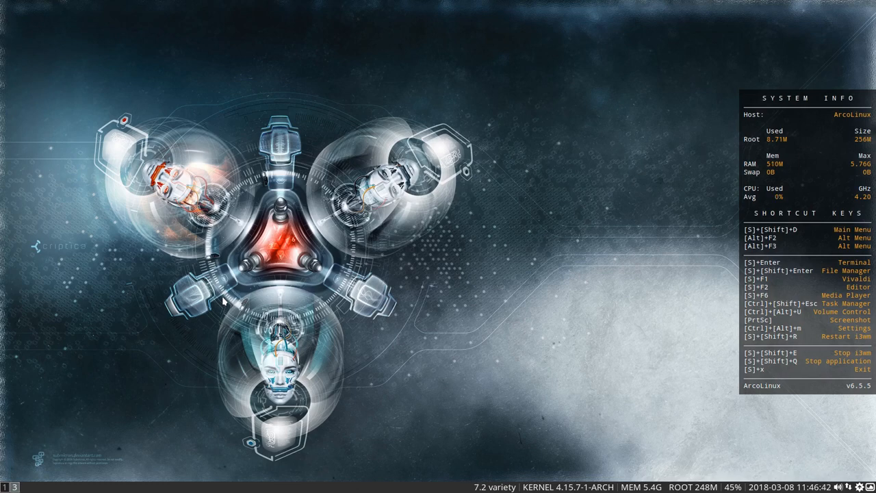
key("super+1")
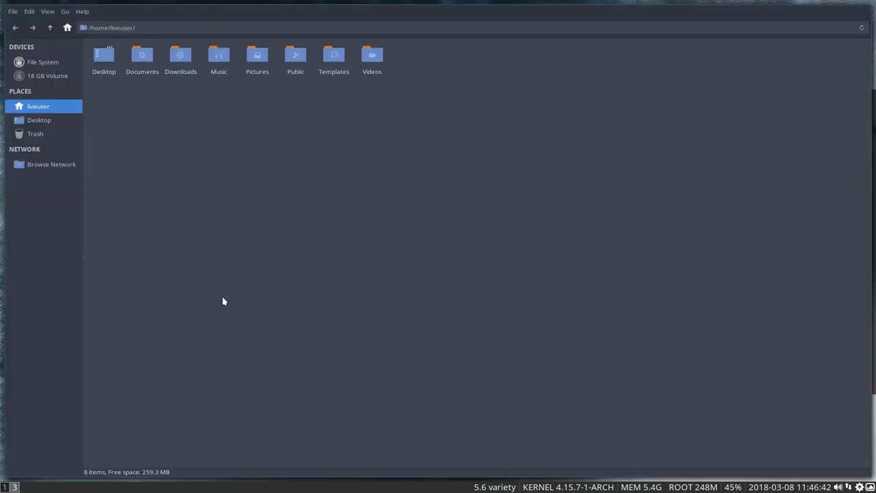
key("super+Return")
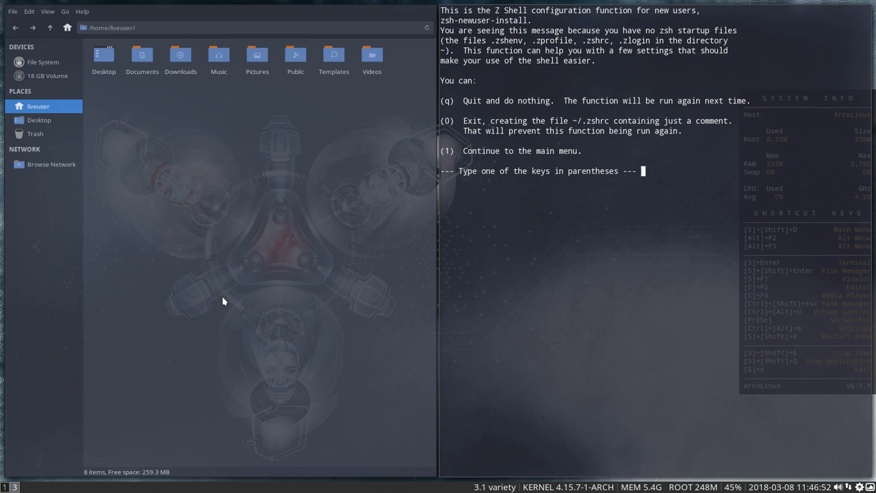
key("q")
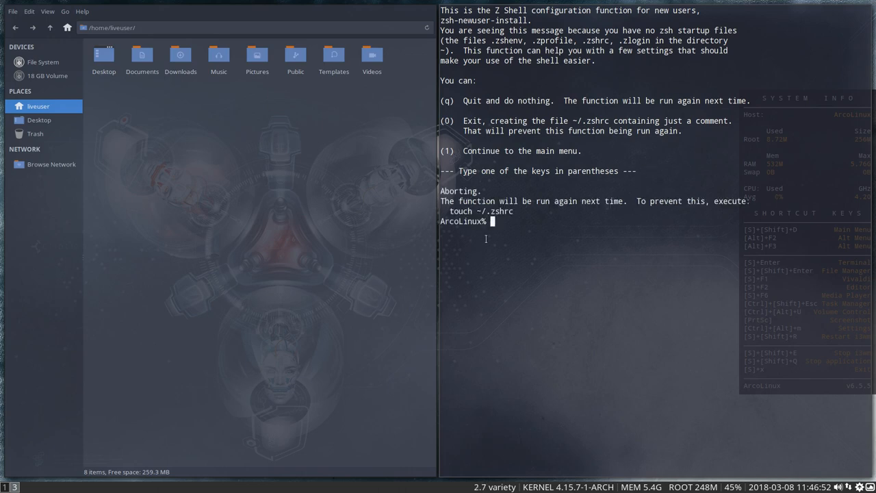
left_click_drag(486, 211, 531, 286)
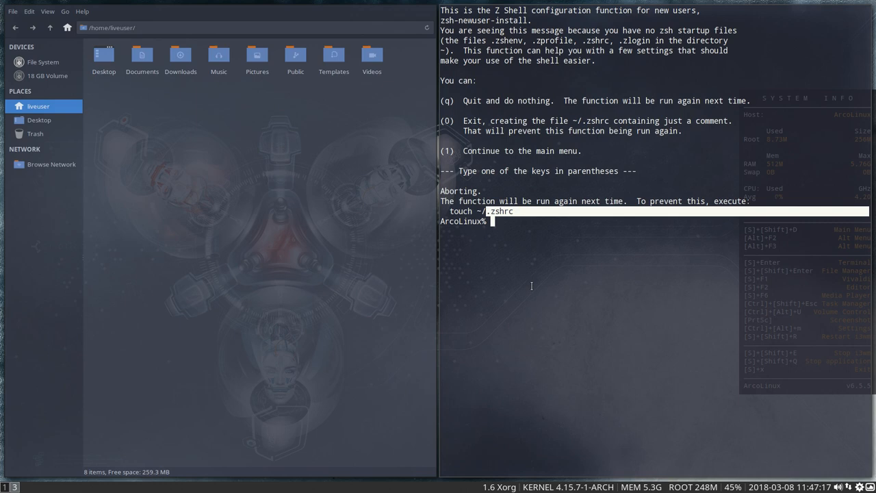
Step: Log out of i3 with Super+X then l
key("super+x")
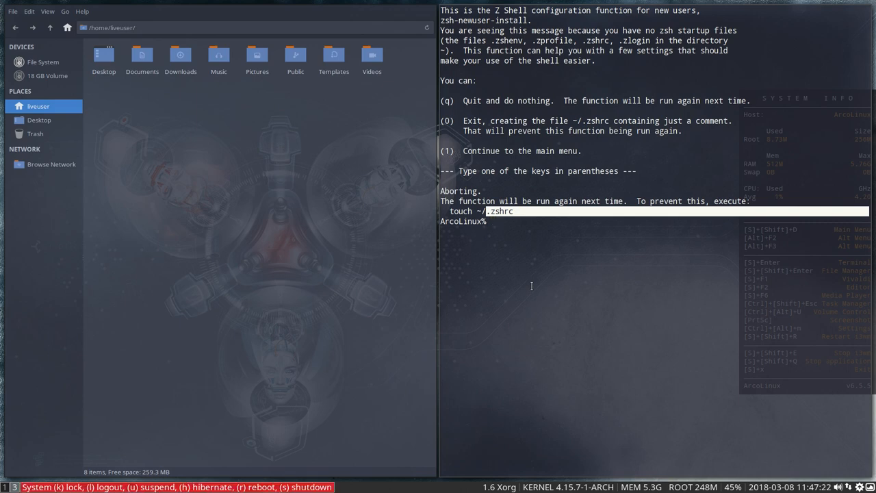
key("l")
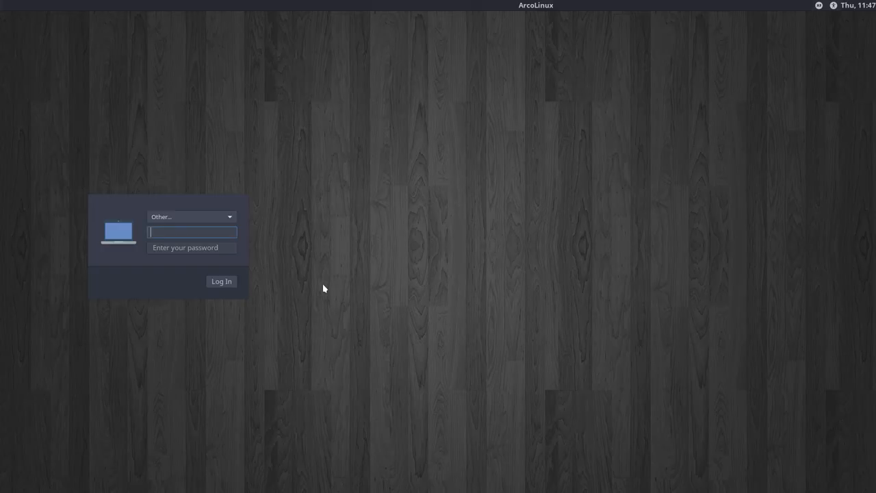
type("liveuser")
Step: Log the live user back in from LightDM with Xfce Session selected
key("Tab")
key("Return")
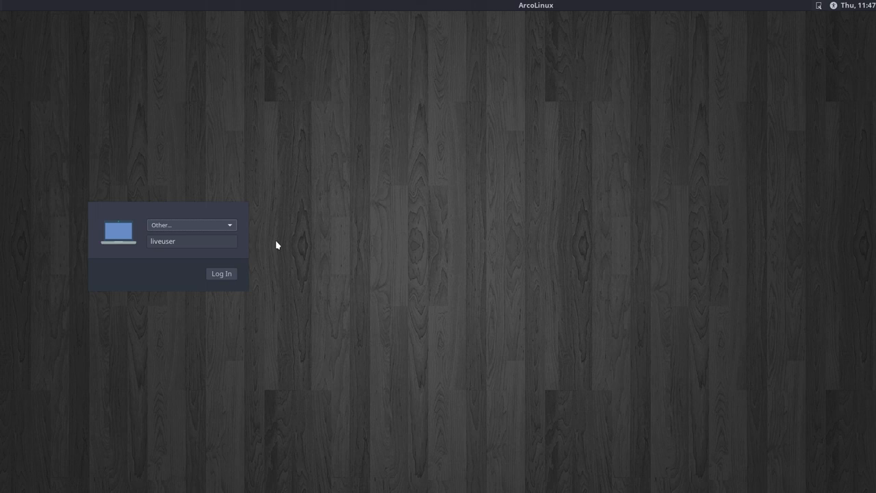
left_click(816, 7)
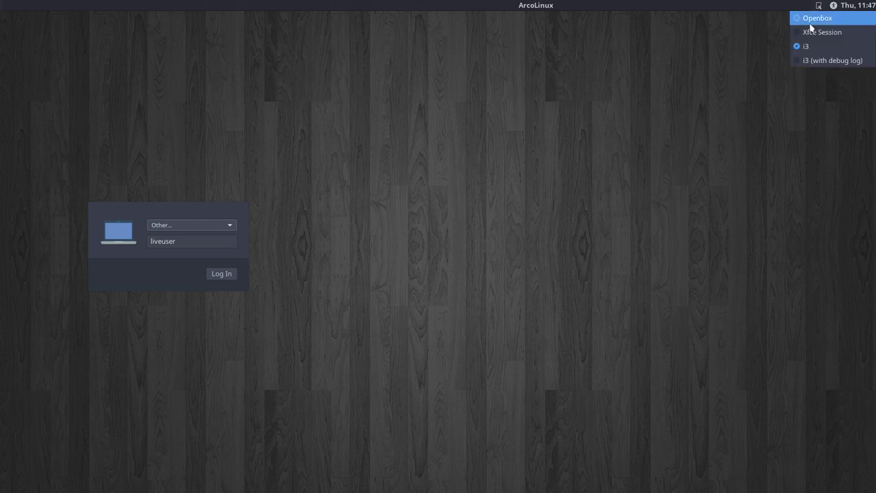
left_click(822, 32)
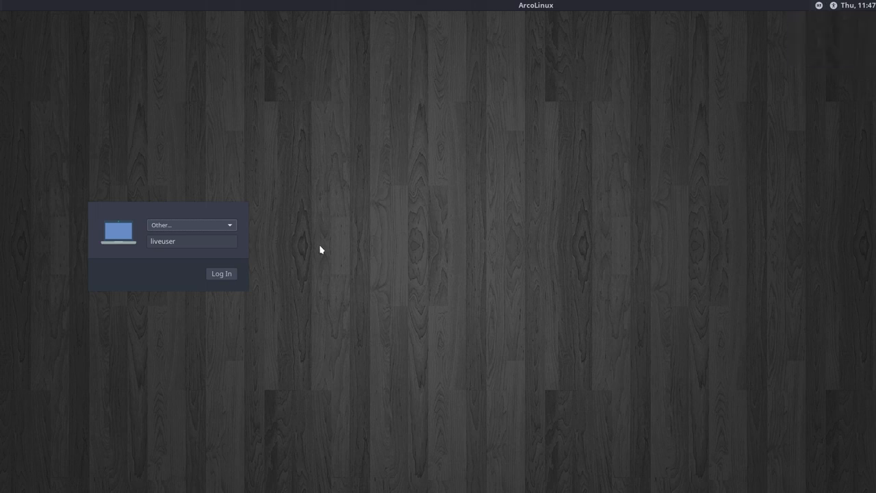
left_click(221, 273)
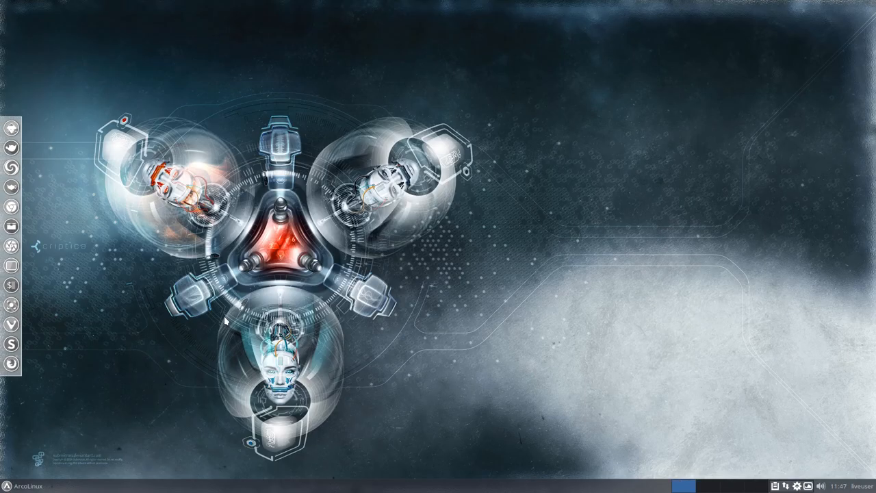